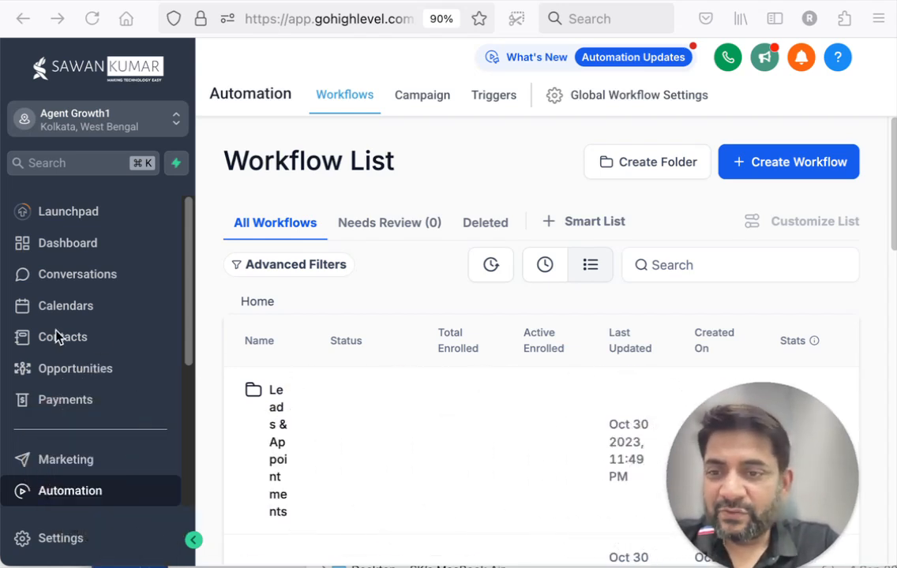
- Open the form builder under Sites and create a new form
scroll(82, 316, down, 2)
click(64, 434)
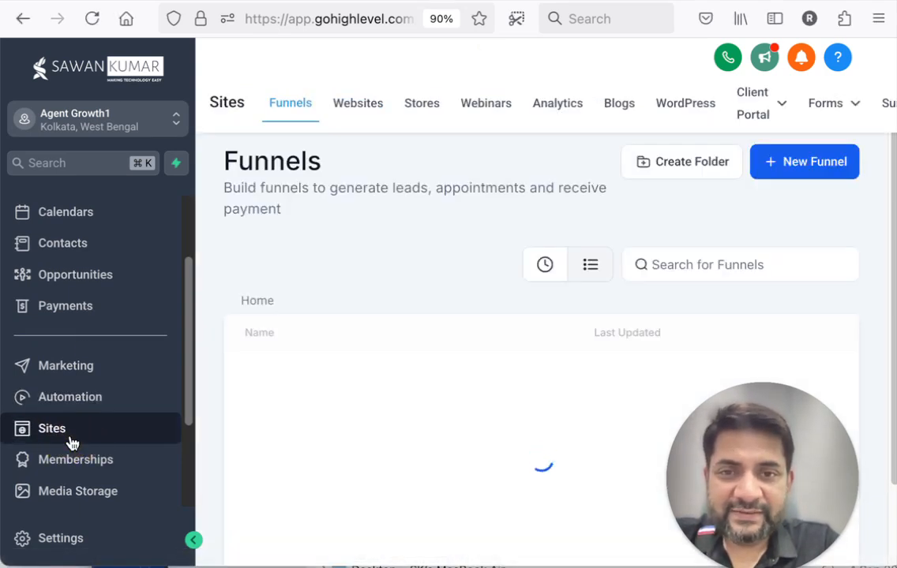
mouse_move(817, 117)
click(808, 144)
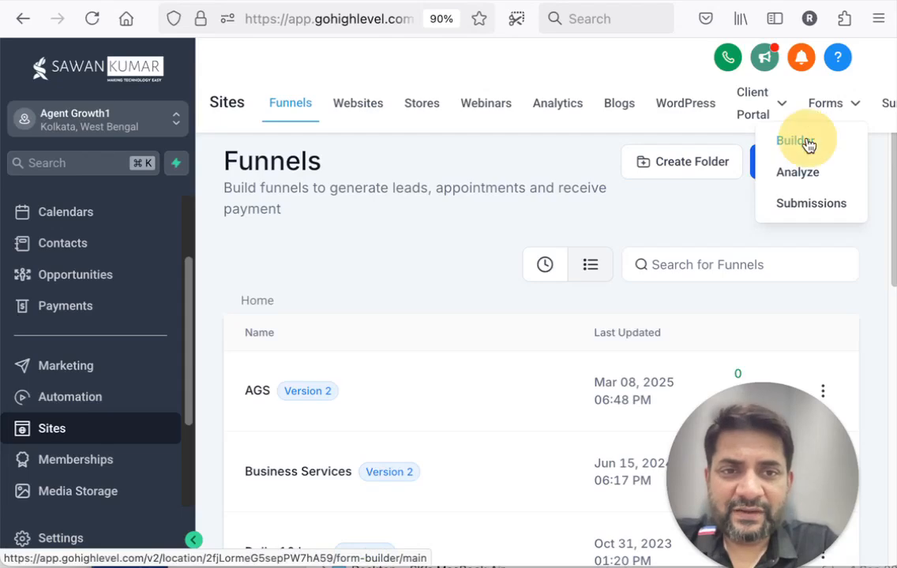
click(798, 162)
click(660, 472)
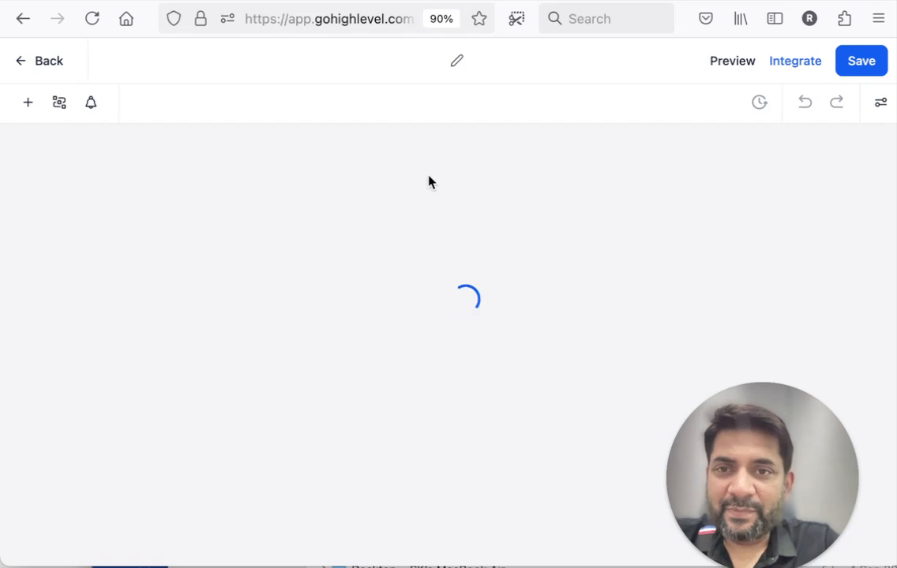
- Rename the new form as PropertyListingform
click(456, 63)
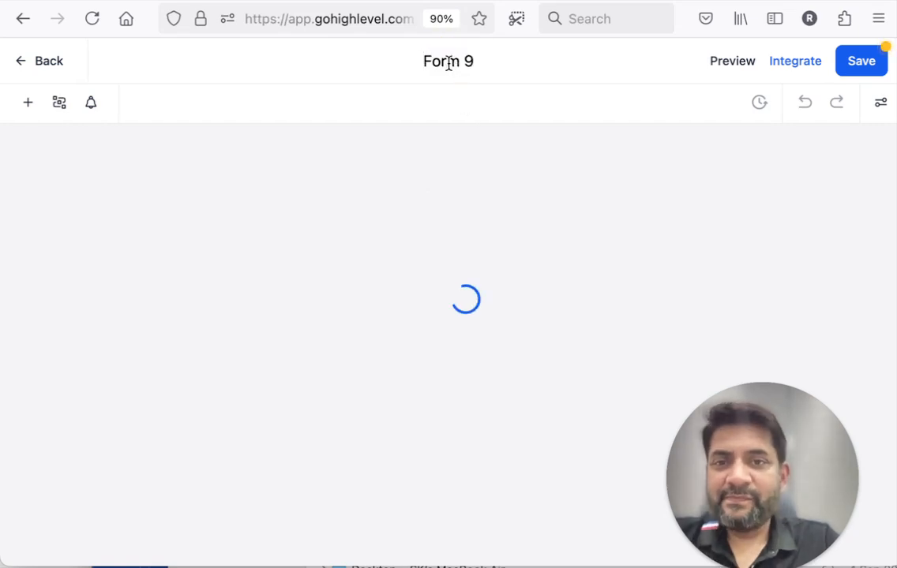
click(449, 62)
text(PropertyListing)
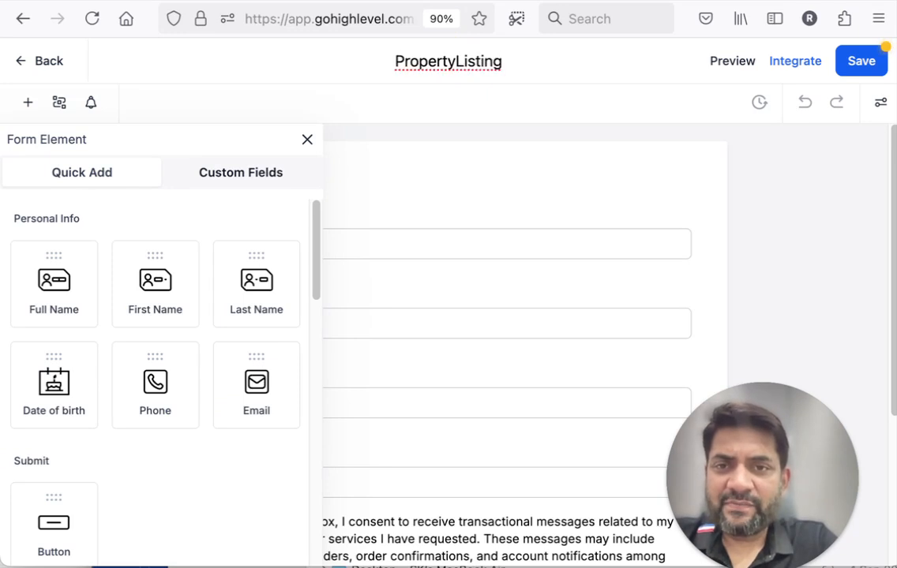
text(form)
click(470, 176)
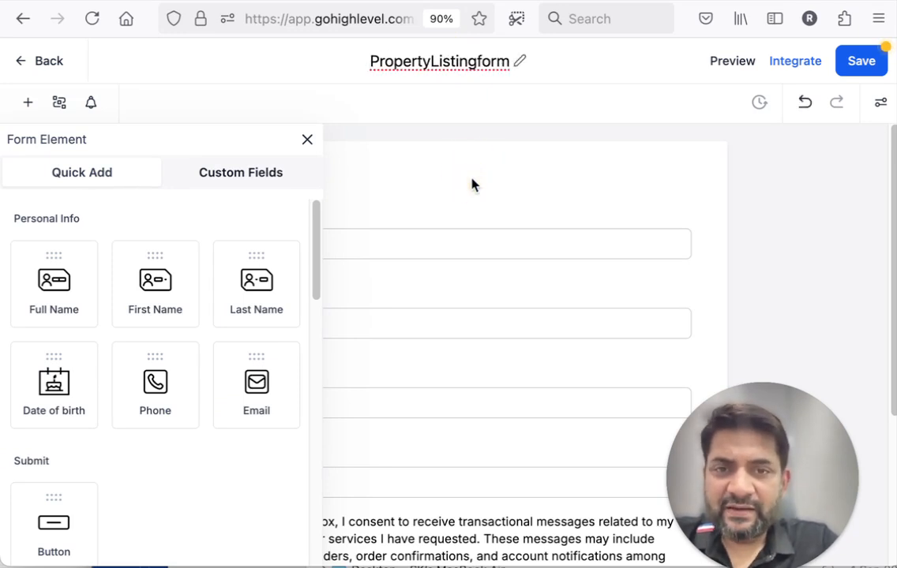
- Examine the general settings of the form's First Name field with the element list closed
click(460, 238)
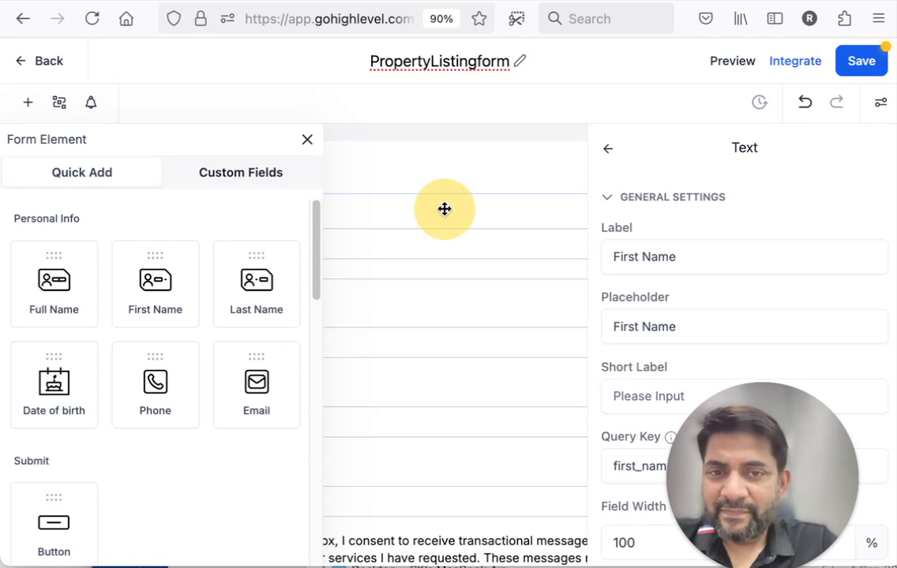
click(307, 140)
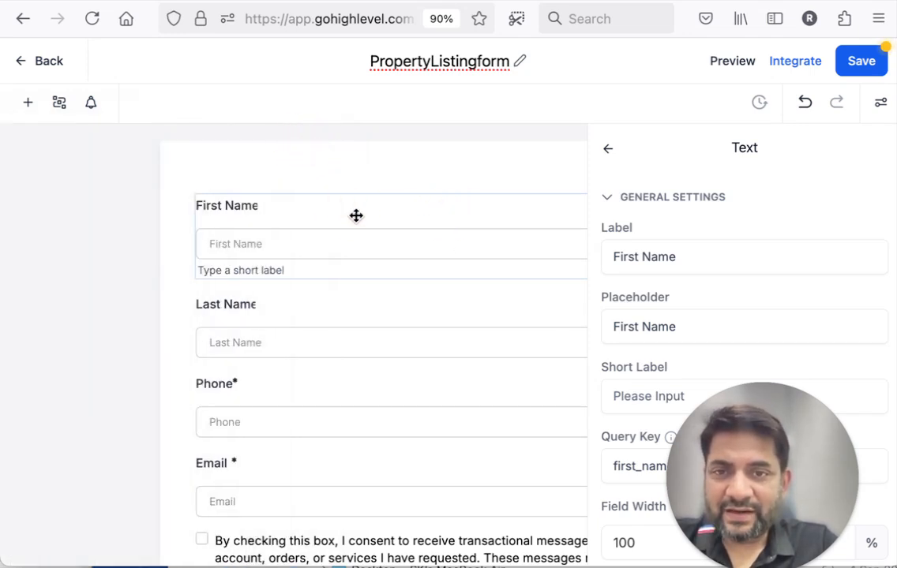
click(560, 171)
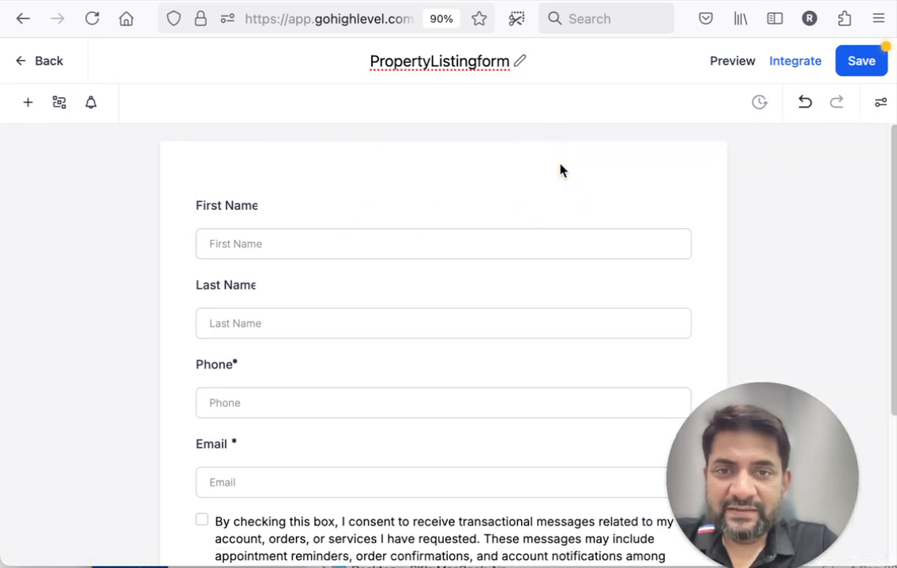
click(506, 234)
scroll(644, 265, down, 1)
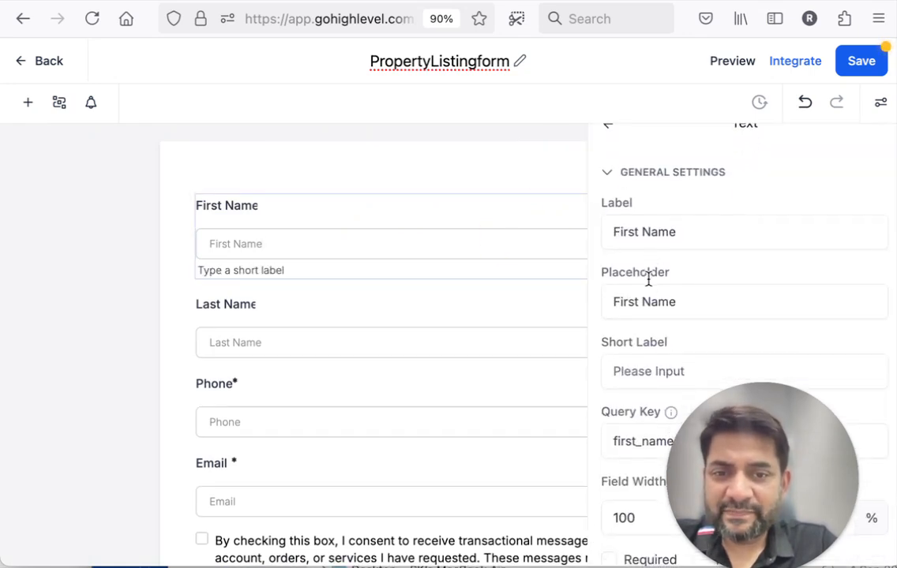
- Add a Single Line text element below the form's existing contact fields and label it Property Name
click(30, 103)
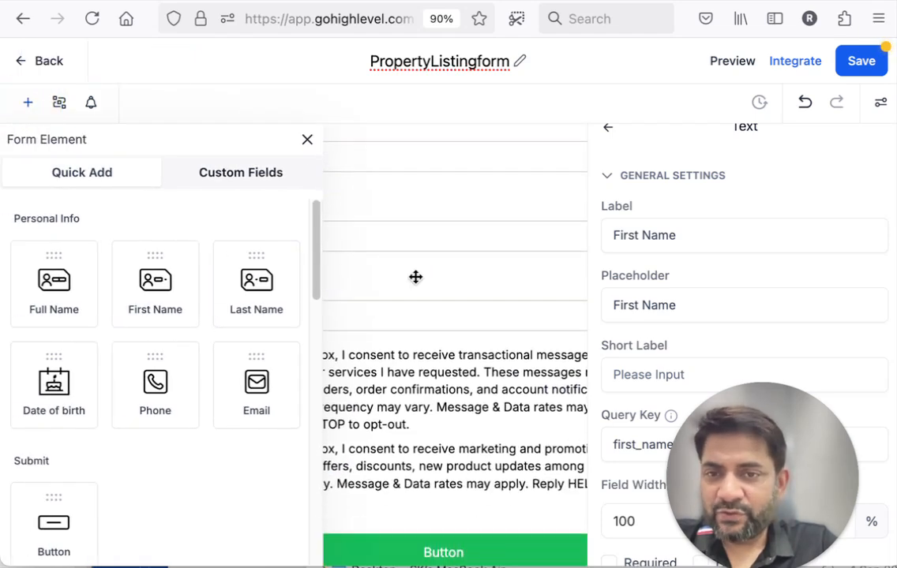
scroll(155, 359, down, 2)
scroll(155, 361, down, 8)
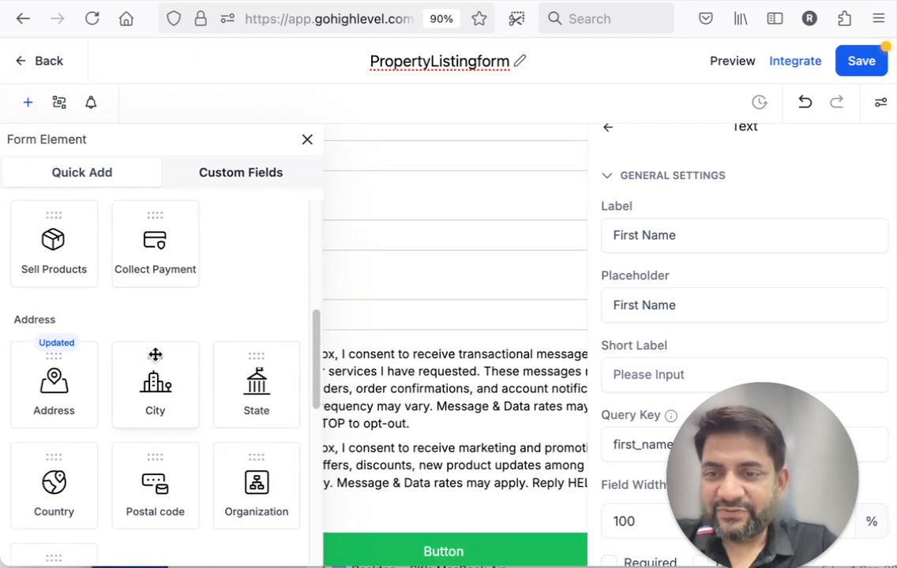
scroll(156, 361, down, 2)
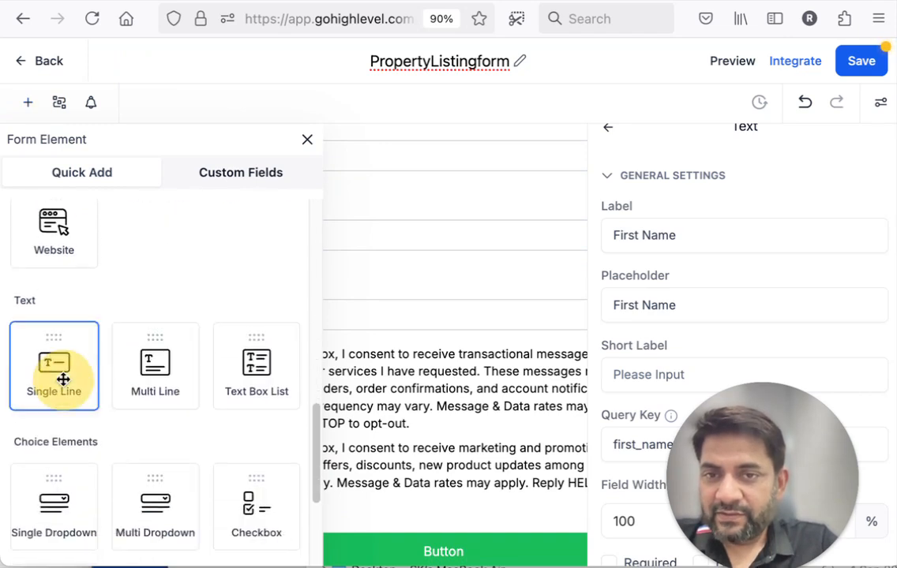
drag(89, 378, 426, 365)
click(412, 314)
triple_click(687, 256)
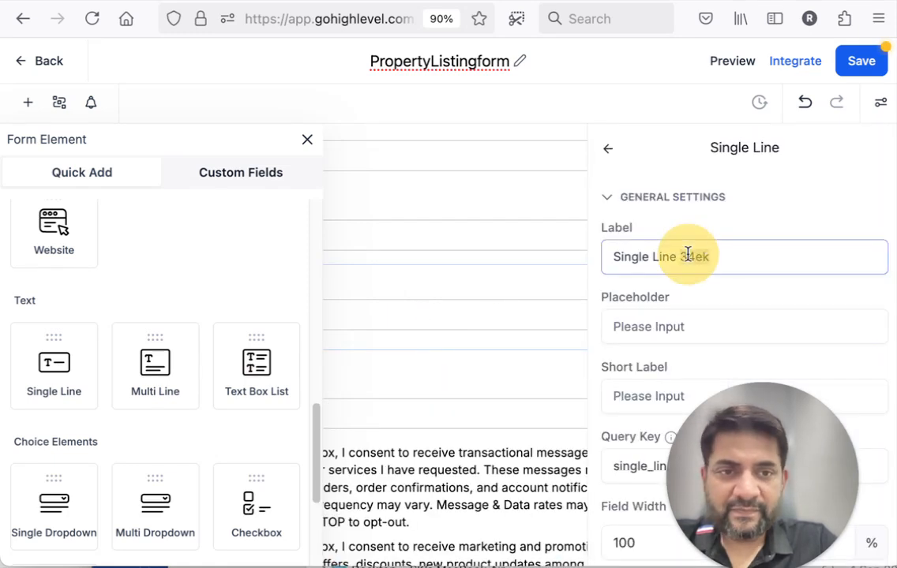
text(Property Name)
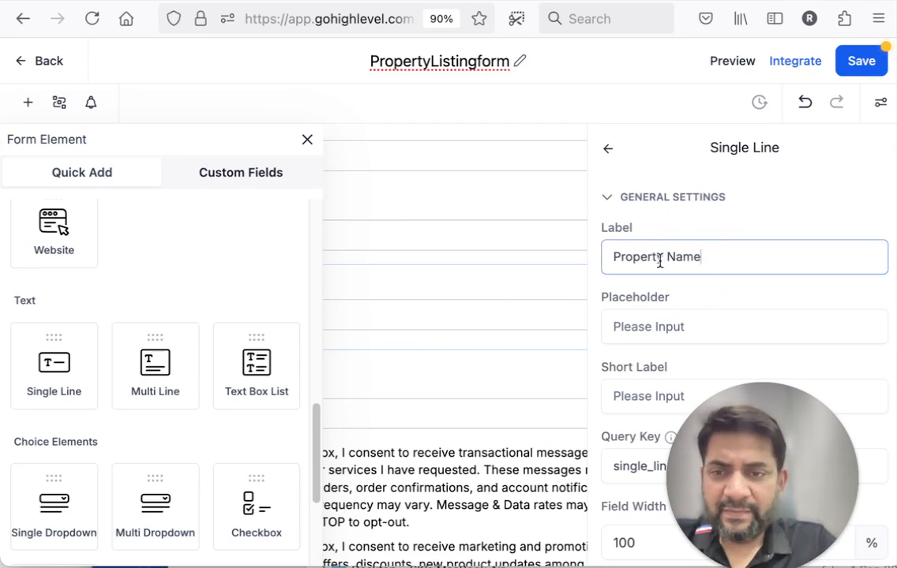
- Save the PropertyListingform form and return to the forms list
scroll(174, 386, down, 1)
click(432, 375)
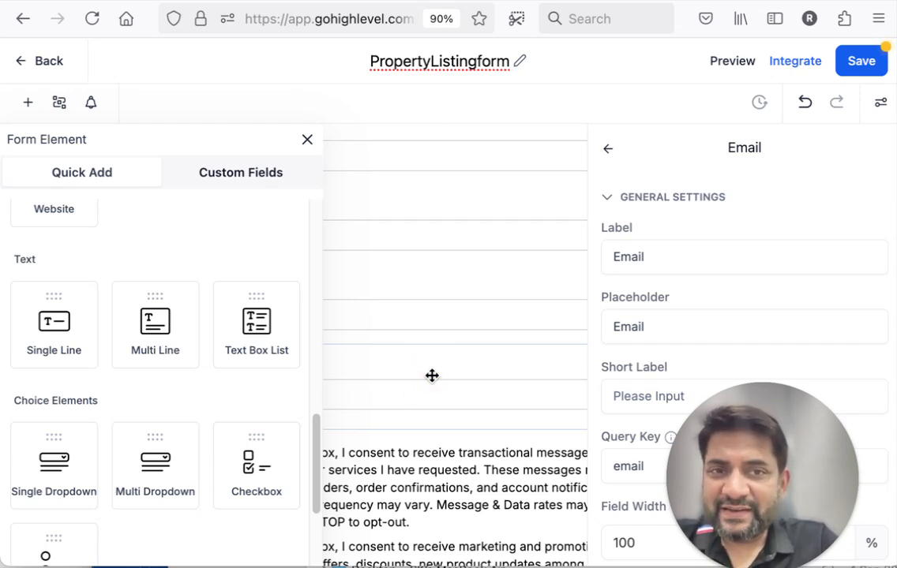
click(869, 62)
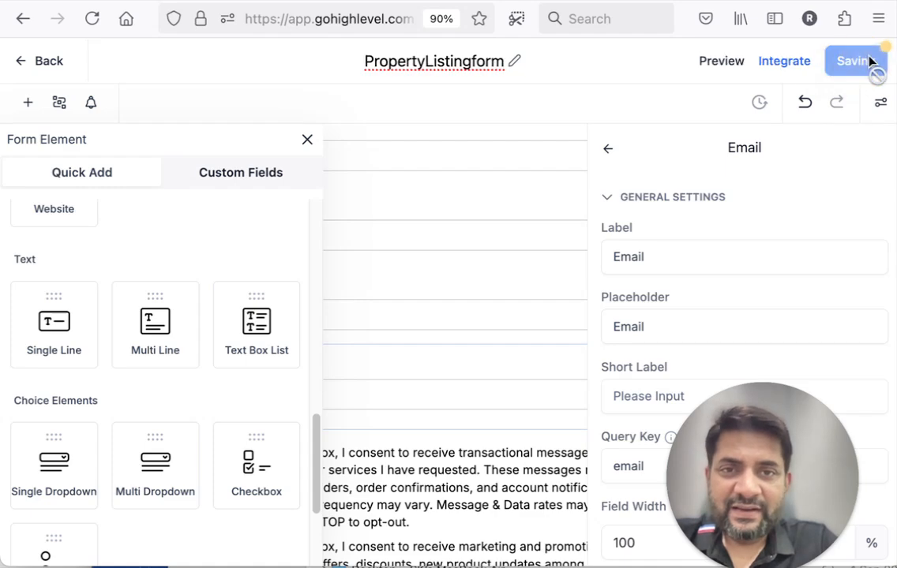
click(790, 63)
click(829, 74)
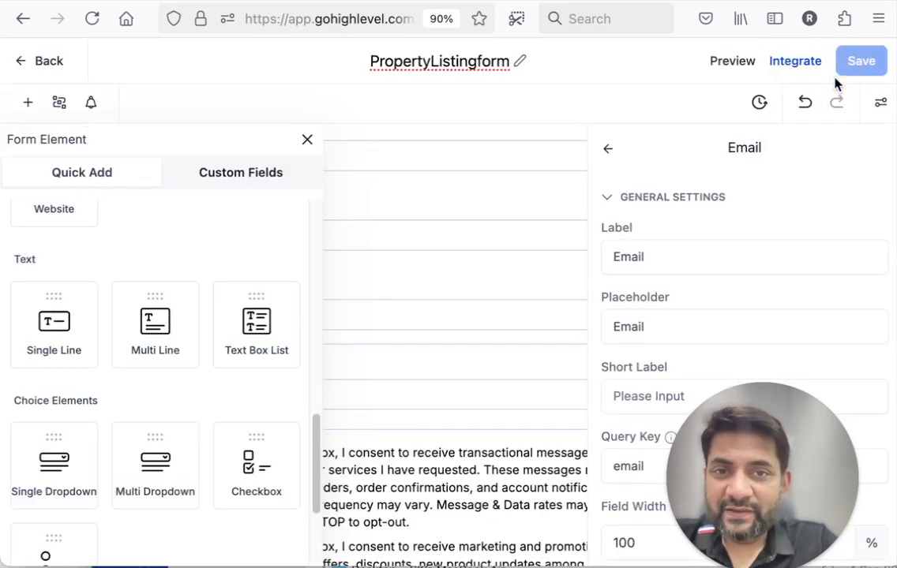
click(852, 69)
click(75, 63)
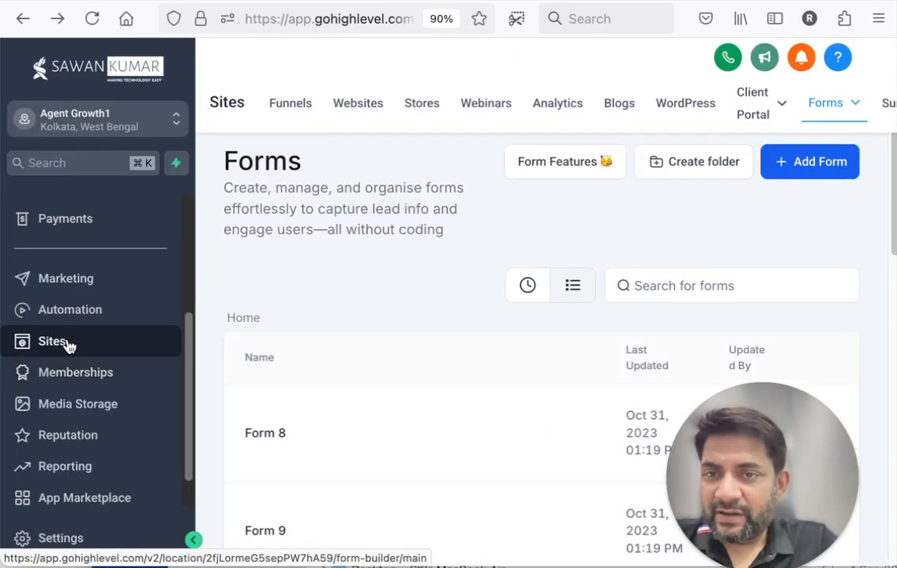
click(352, 112)
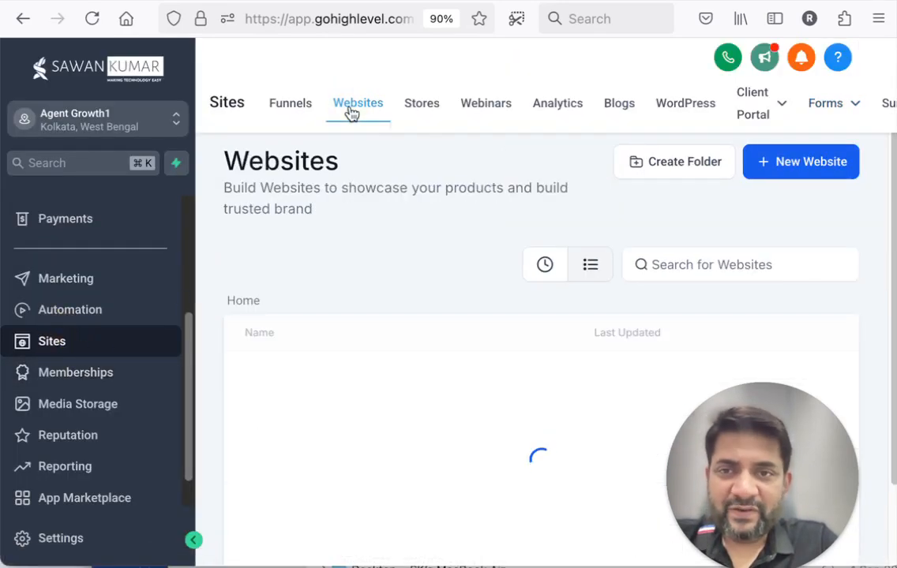
click(768, 163)
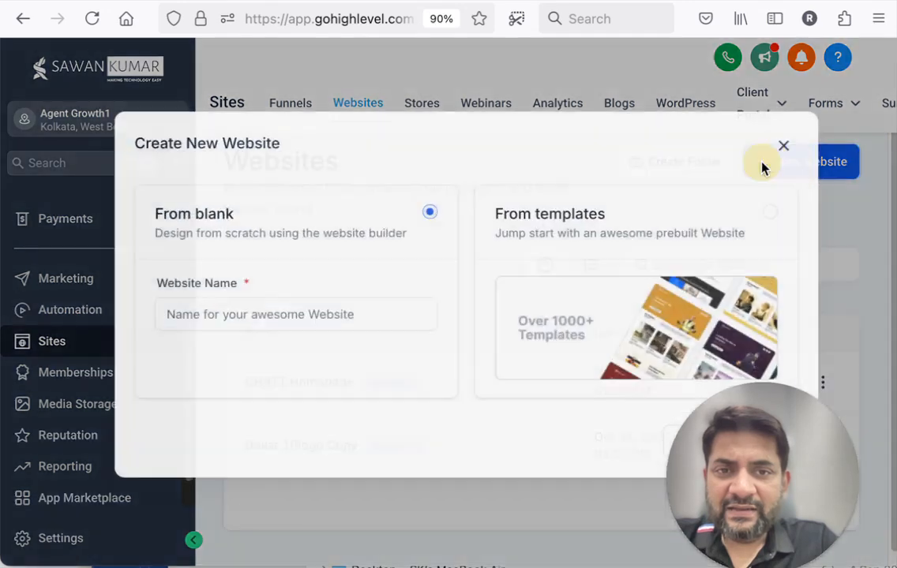
click(307, 322)
text(Prop)
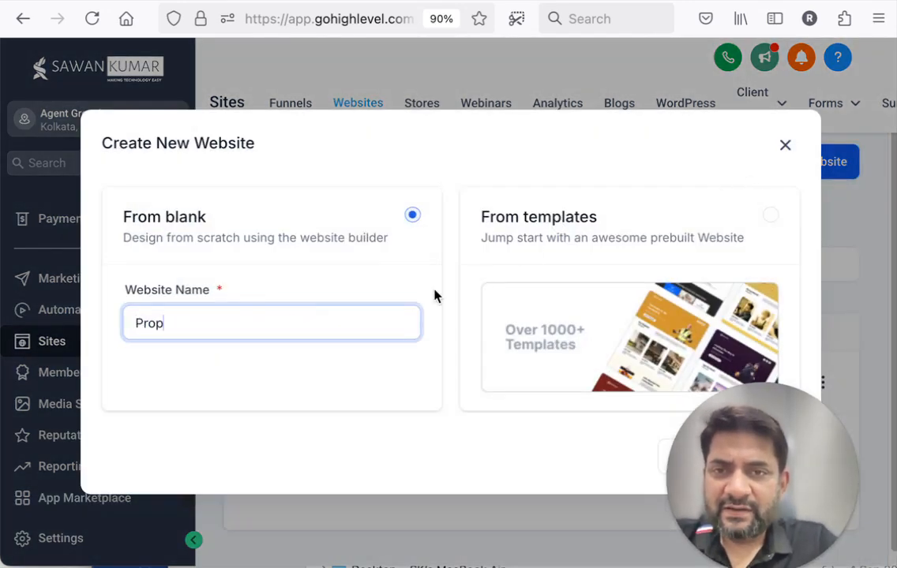
click(784, 146)
- Create a new funnel from blank named Property Listing Funnel
click(299, 118)
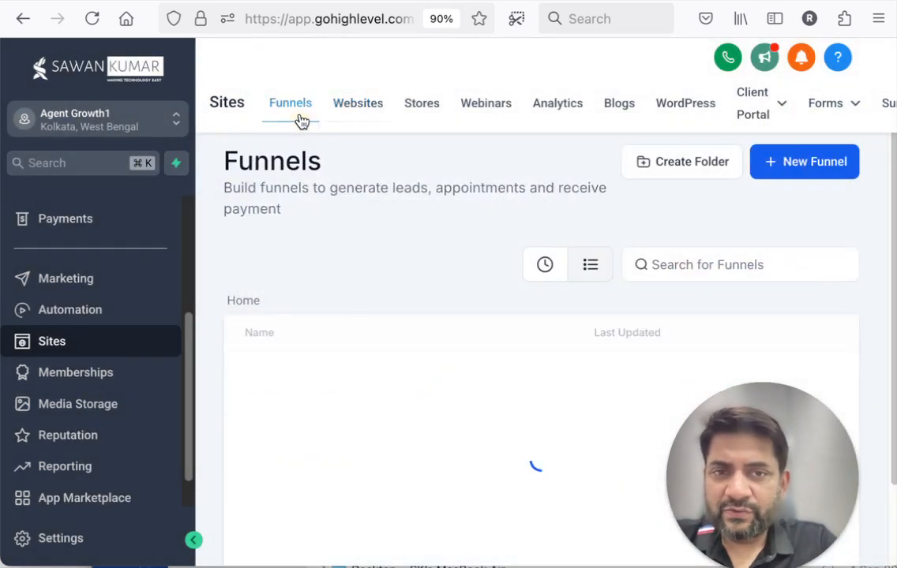
click(803, 172)
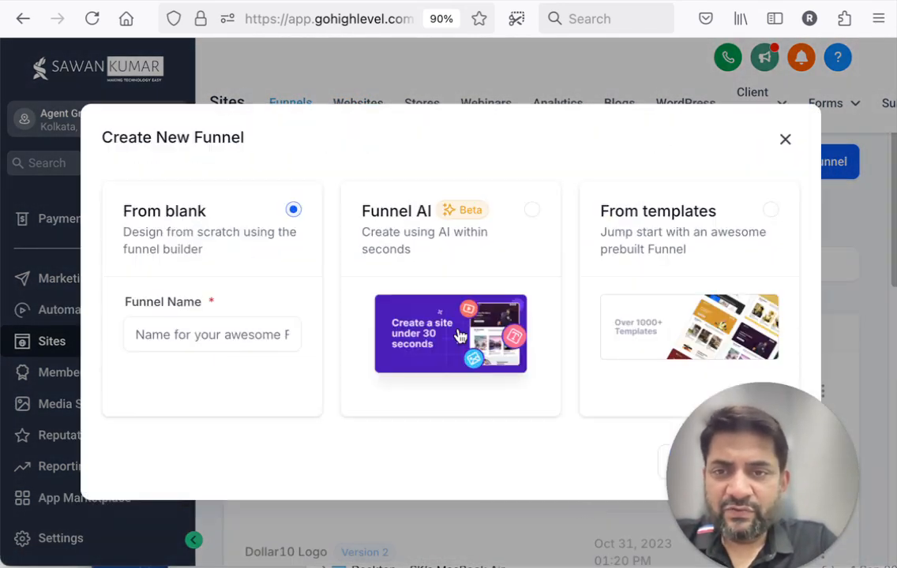
click(262, 340)
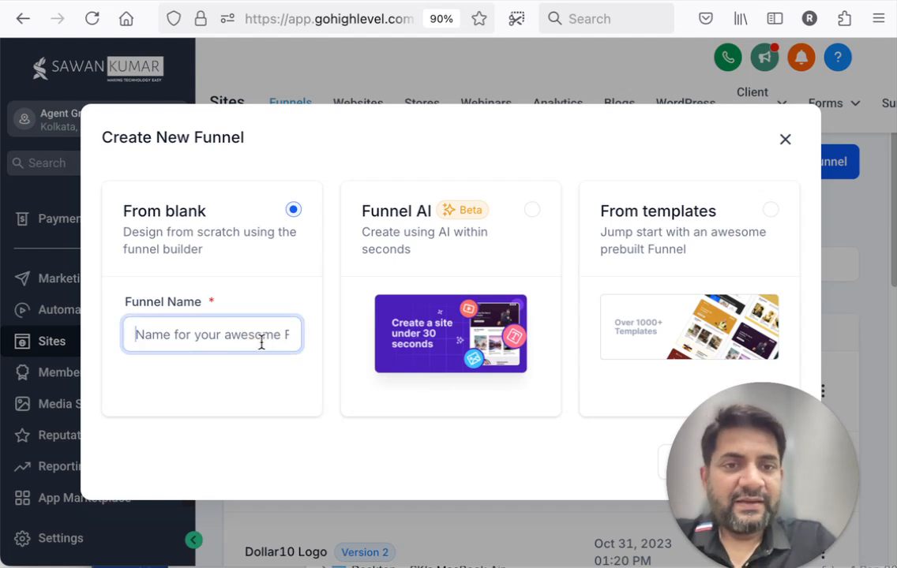
text(Property Listing Funnel)
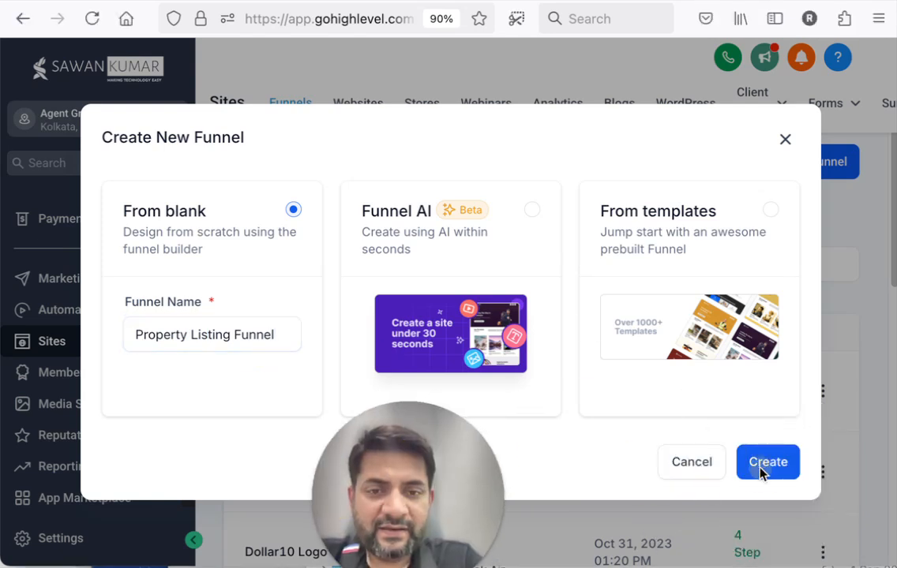
click(761, 465)
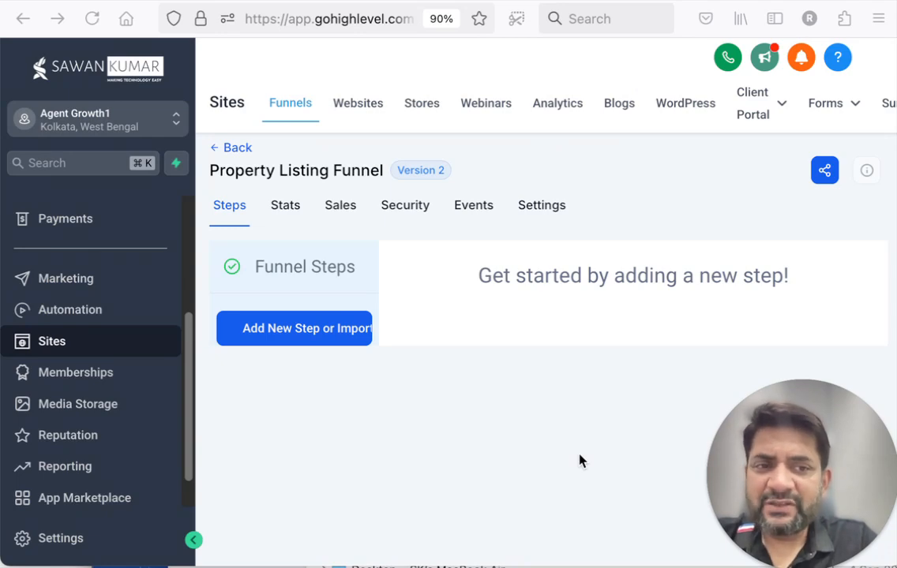
- Add a first step to the funnel with the page name Property Listing Form
click(295, 334)
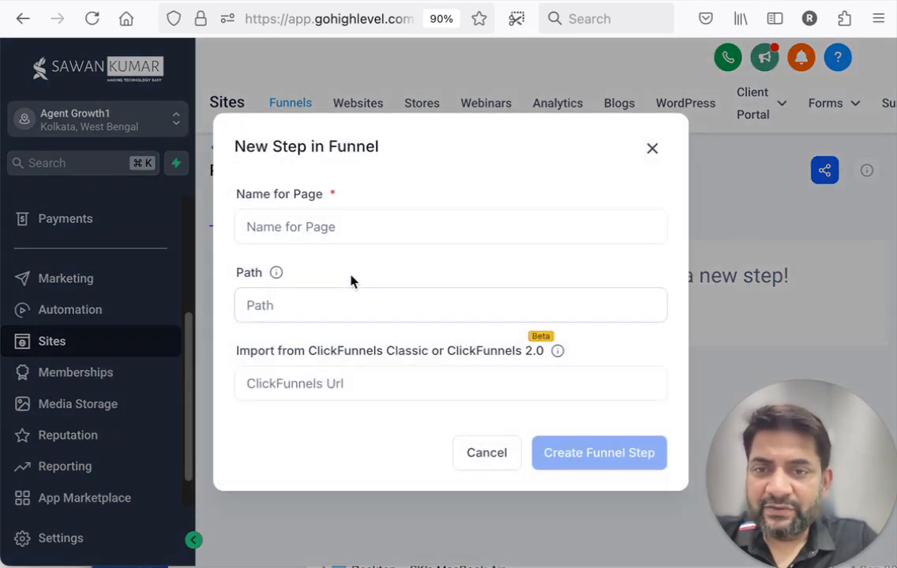
click(350, 229)
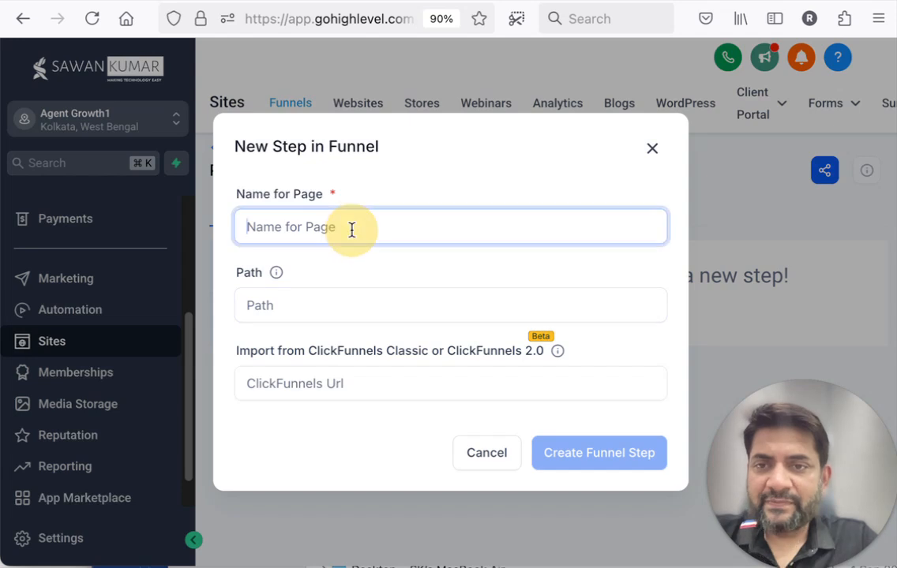
text(Pr)
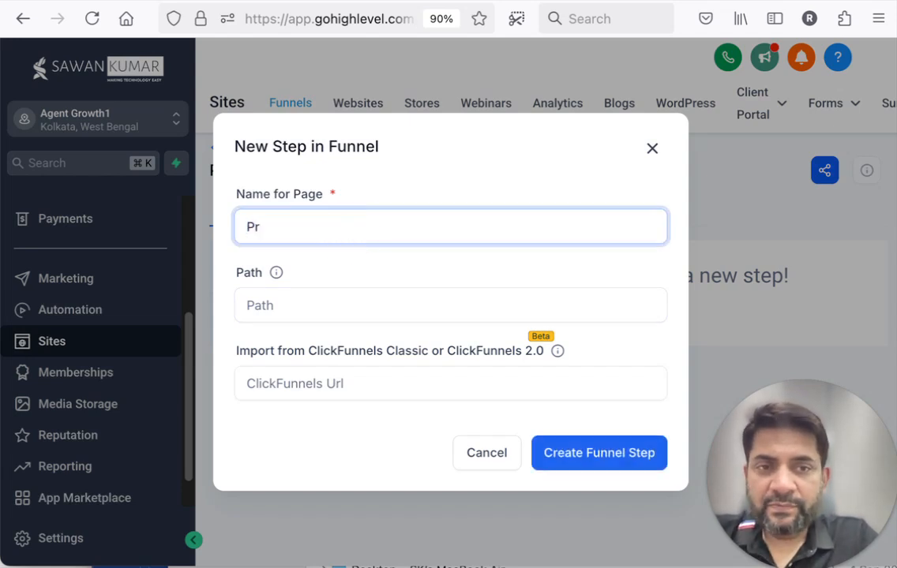
text(operty Listing F)
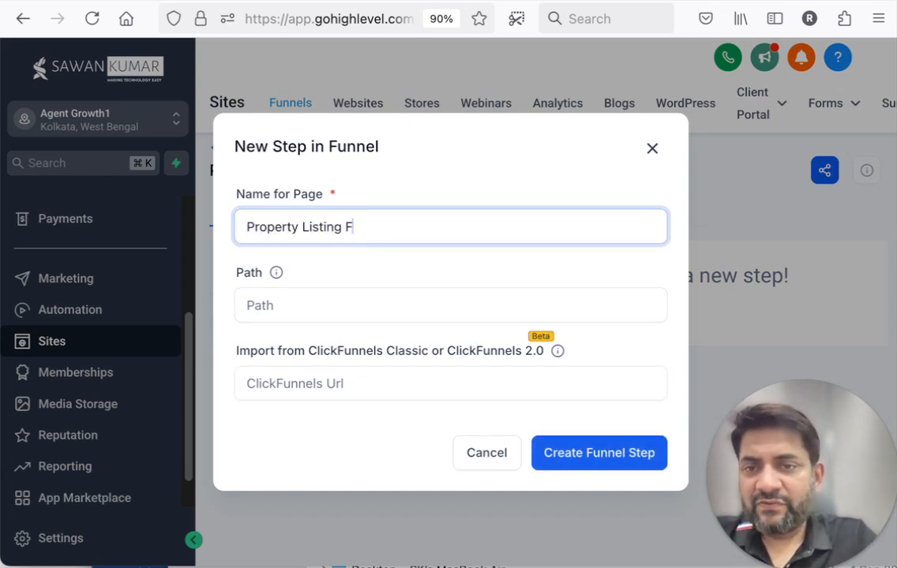
click(572, 460)
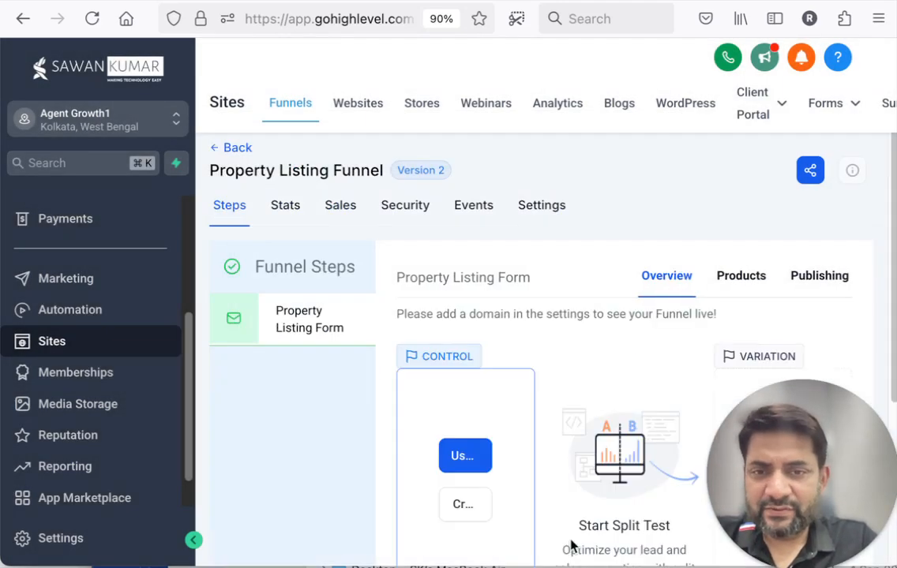
- Open the Property Listing Form page for editing in a new tab and select its empty section
scroll(572, 537, down, 3)
click(460, 482)
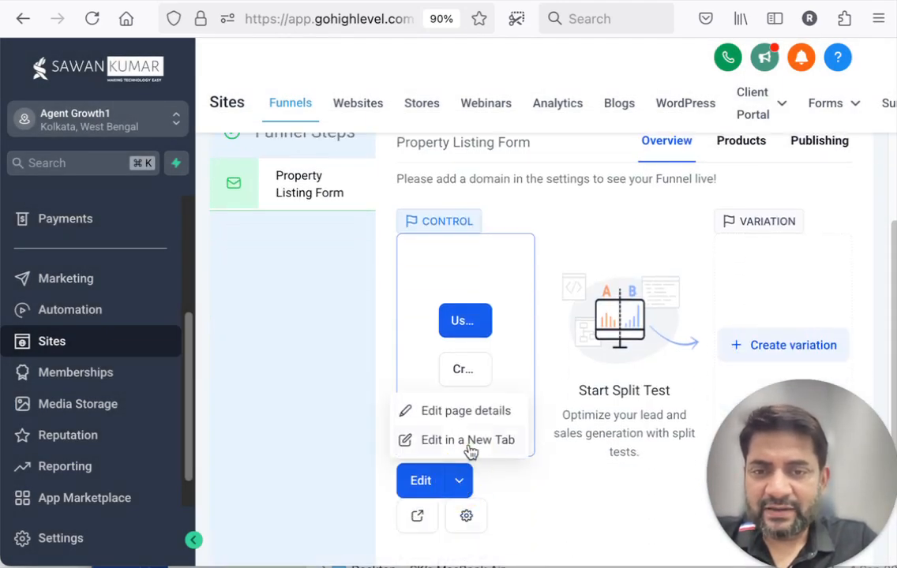
click(470, 445)
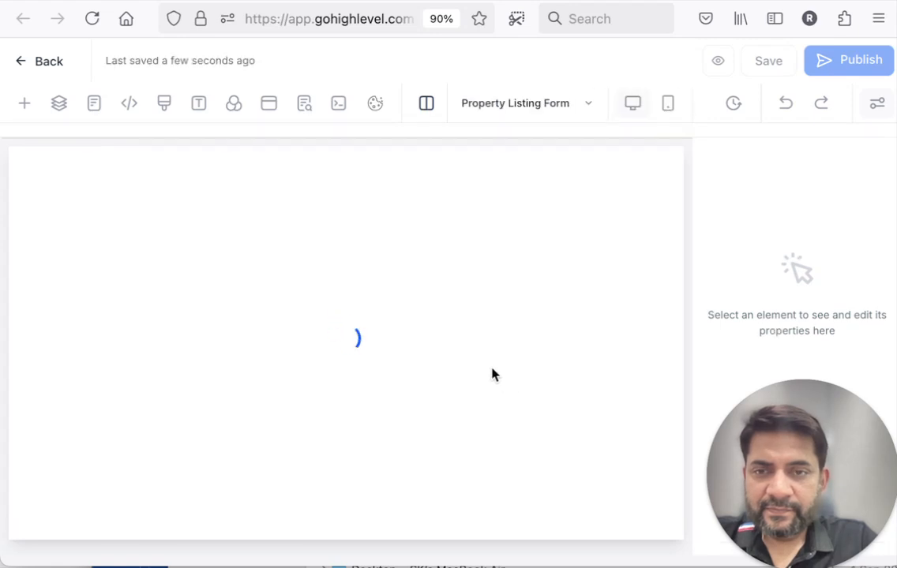
click(272, 274)
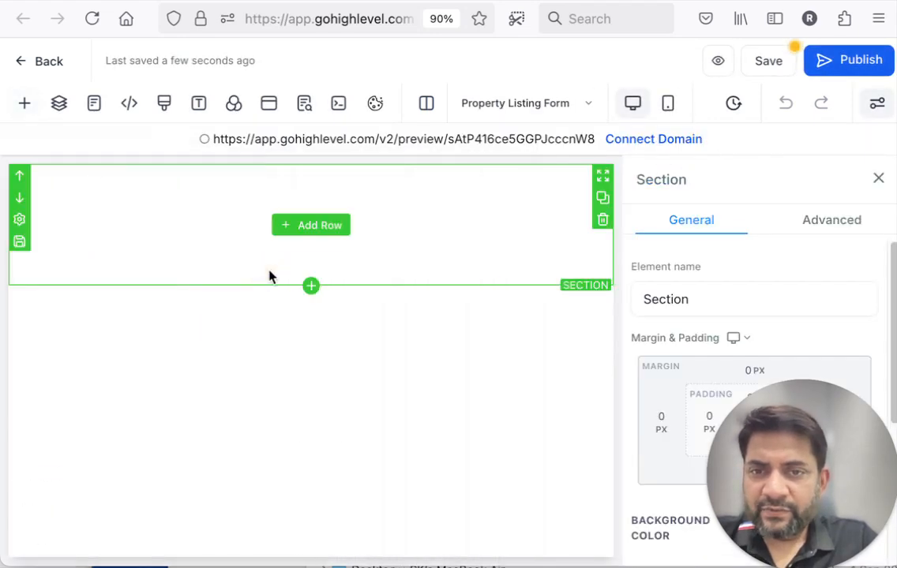
- Add a one-column row to the empty section and place a Form element in its column
click(345, 226)
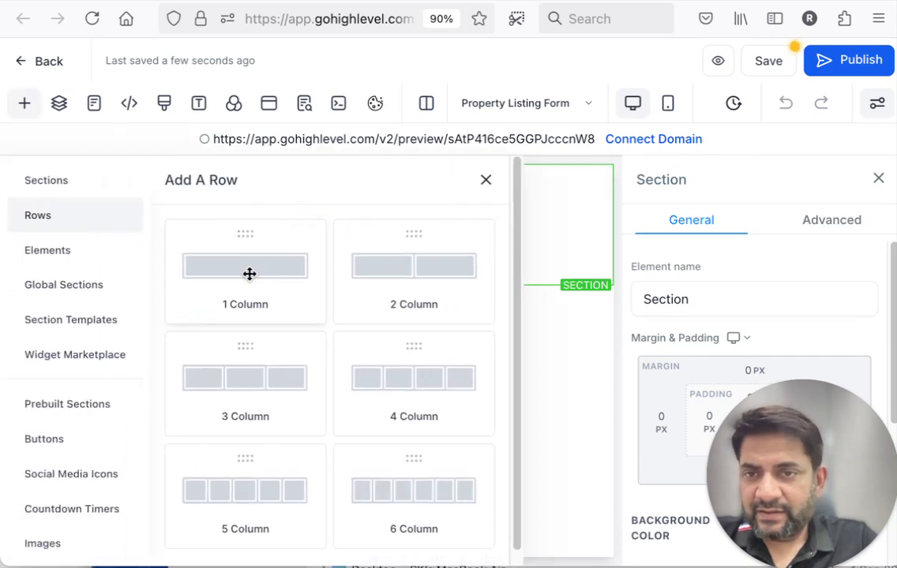
click(254, 266)
click(353, 247)
click(320, 236)
text(form)
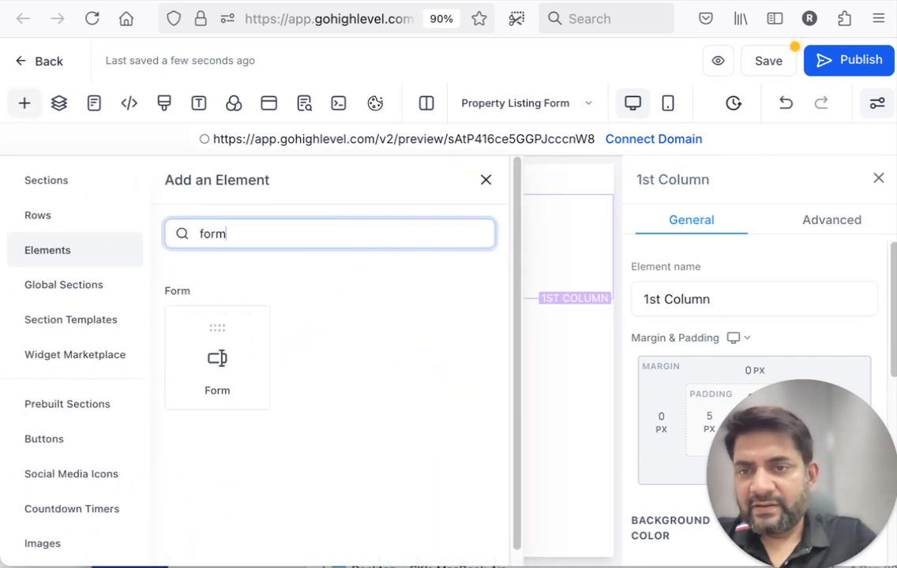
click(253, 359)
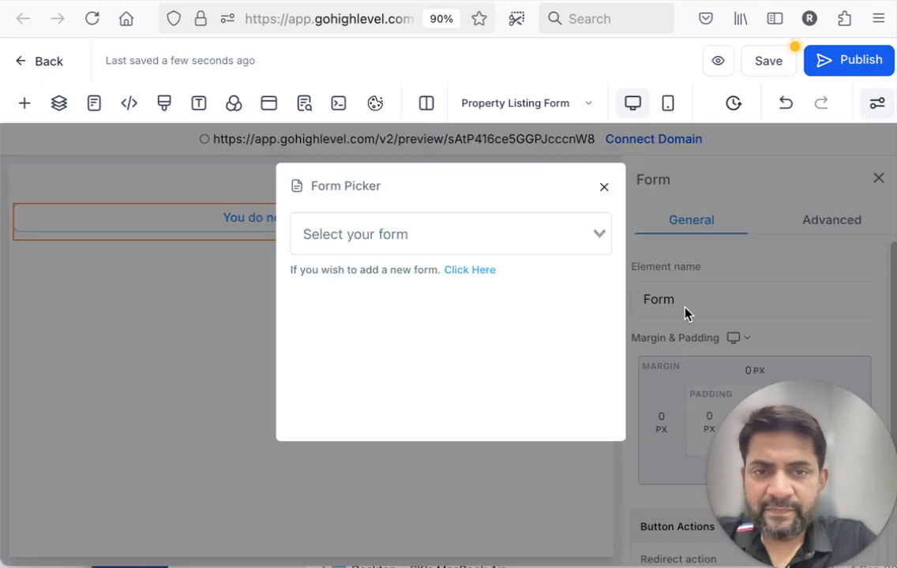
- Search for "prop" in the form picker and choose PropertyListingform for the Form element
click(528, 227)
text(prop)
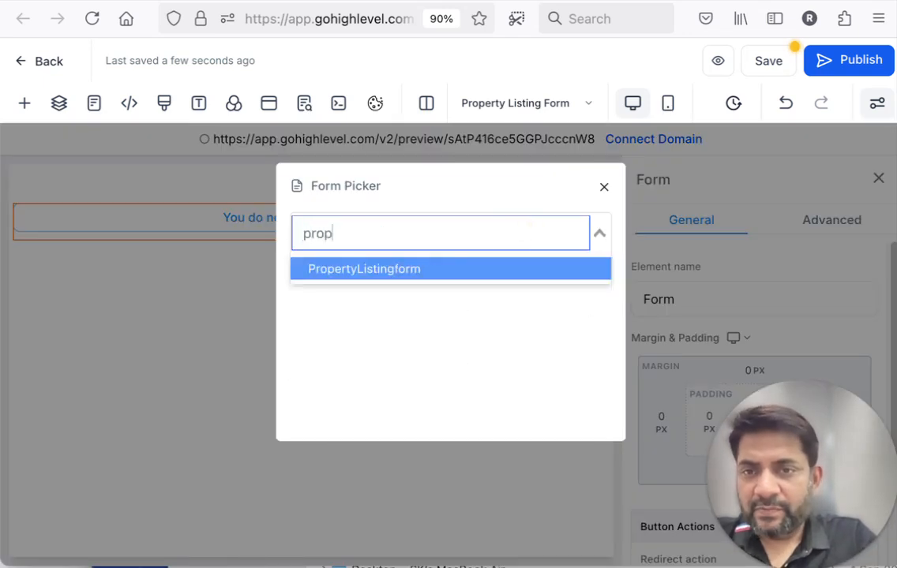
click(499, 276)
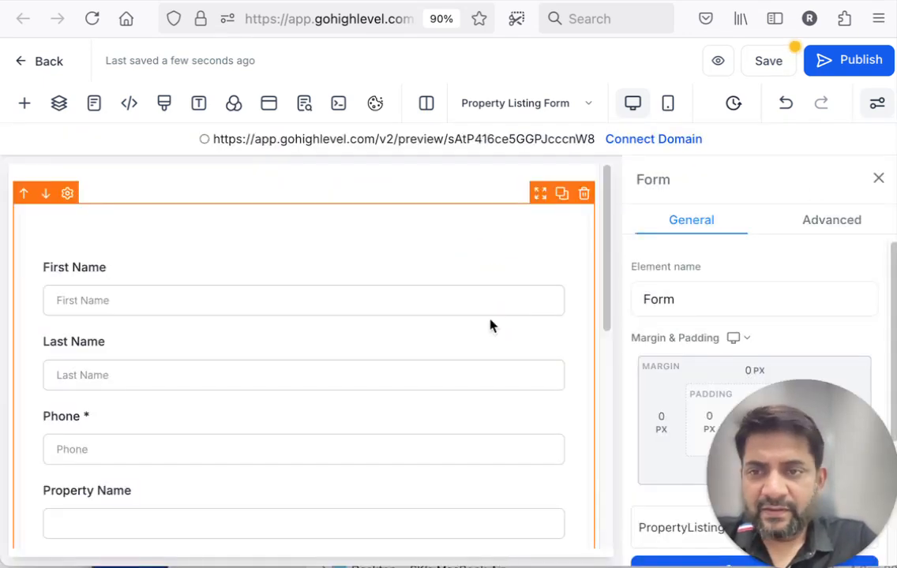
- Check the embedded form down to its submit button, save the page and dismiss the SEO Meta Data settings
scroll(490, 324, down, 1)
scroll(396, 298, down, 4)
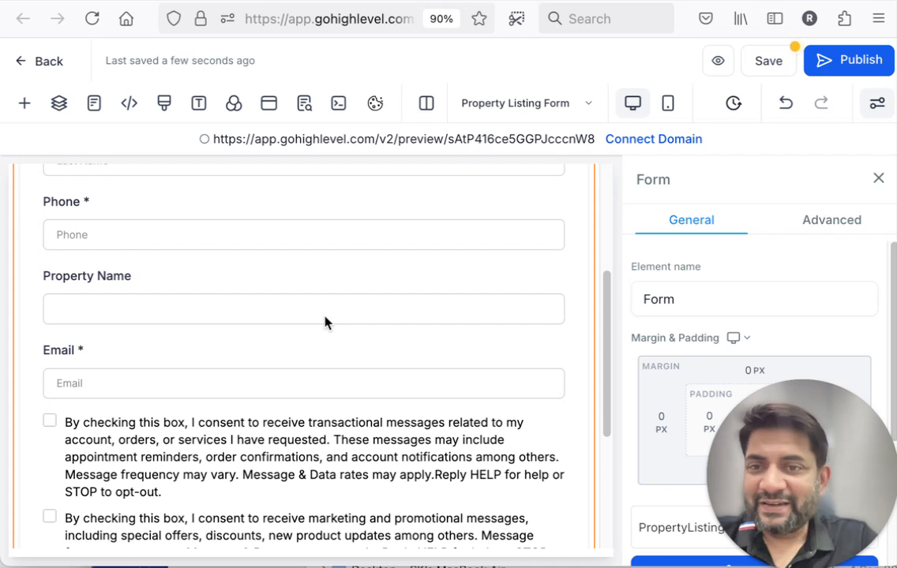
scroll(326, 321, down, 1)
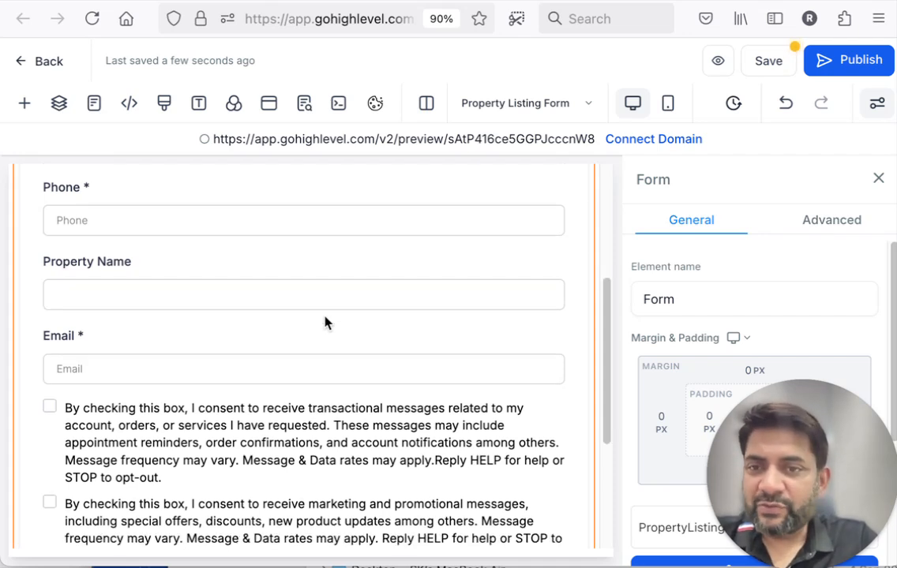
scroll(326, 322, down, 1)
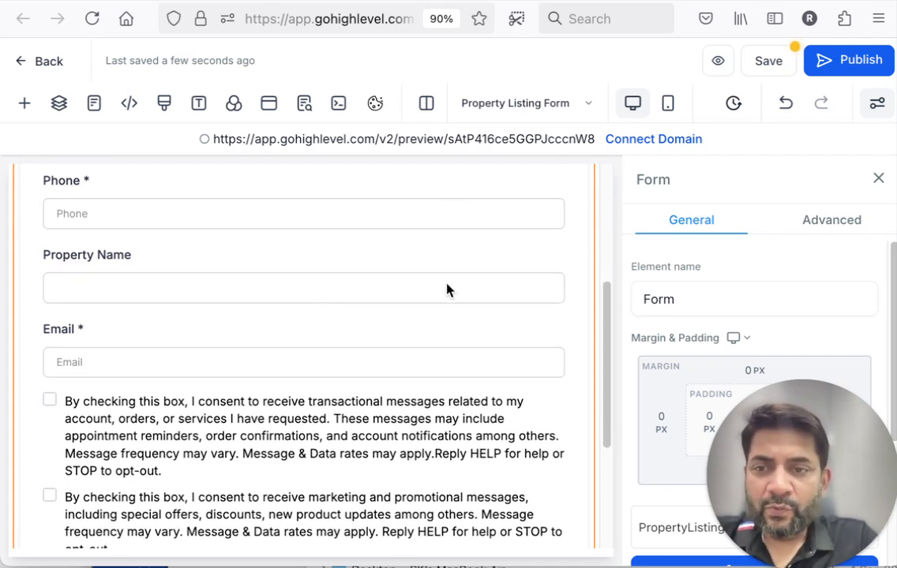
scroll(456, 313, down, 4)
click(768, 61)
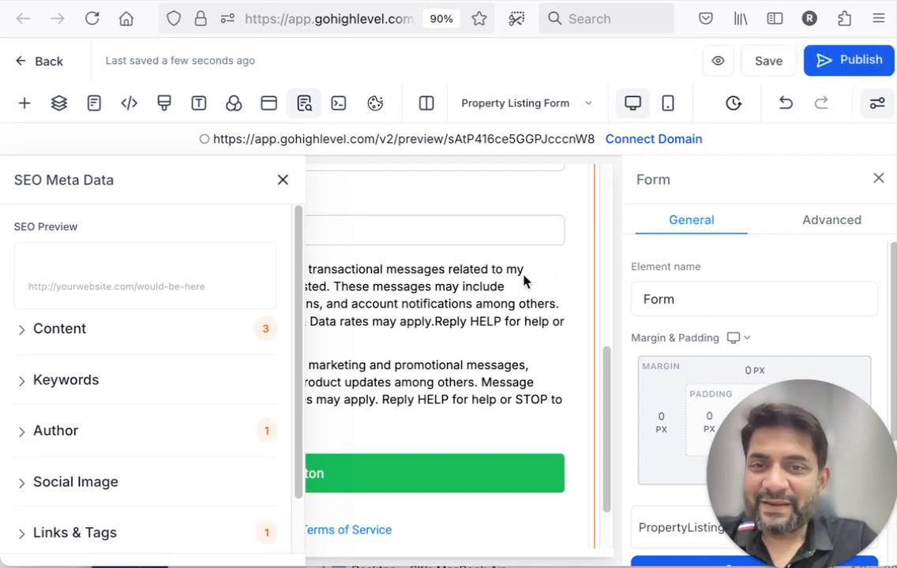
click(284, 186)
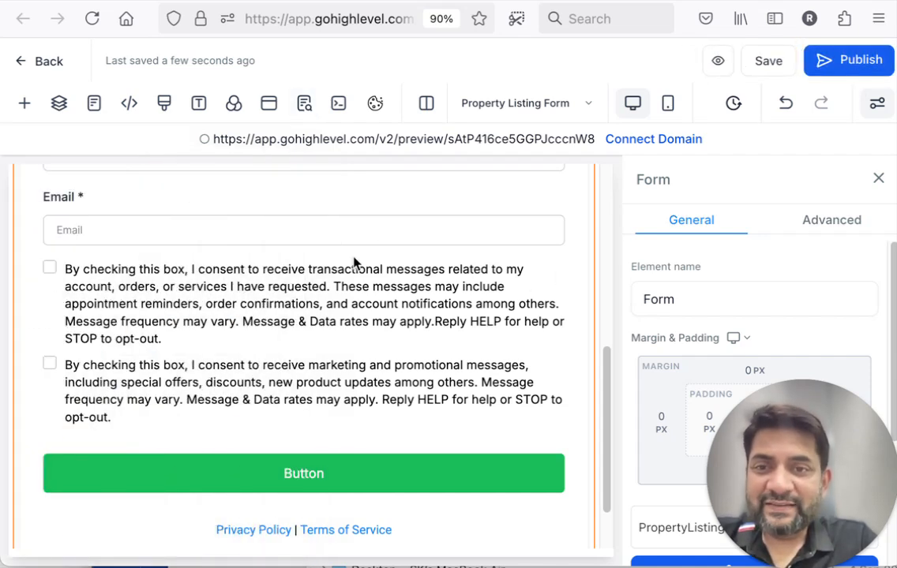
scroll(354, 262, up, 10)
scroll(354, 262, down, 1)
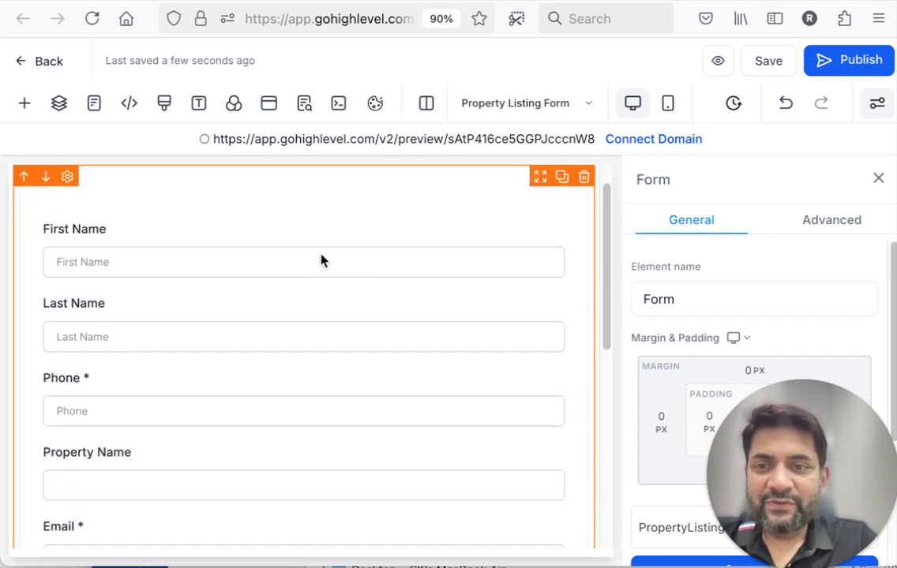
scroll(364, 390, down, 1)
scroll(364, 390, down, 1)
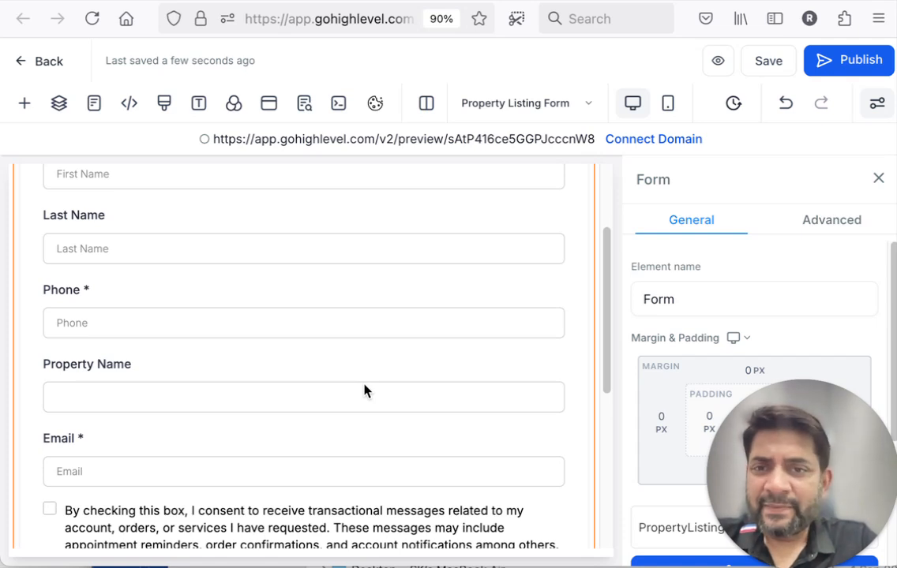
scroll(364, 390, down, 1)
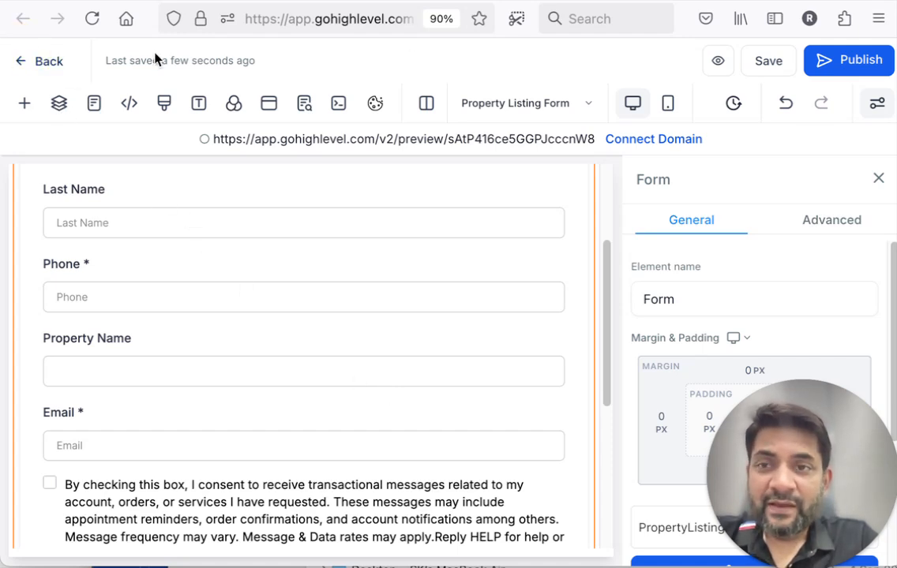
- Leave the page editor and create a new automation workflow from scratch
click(18, 61)
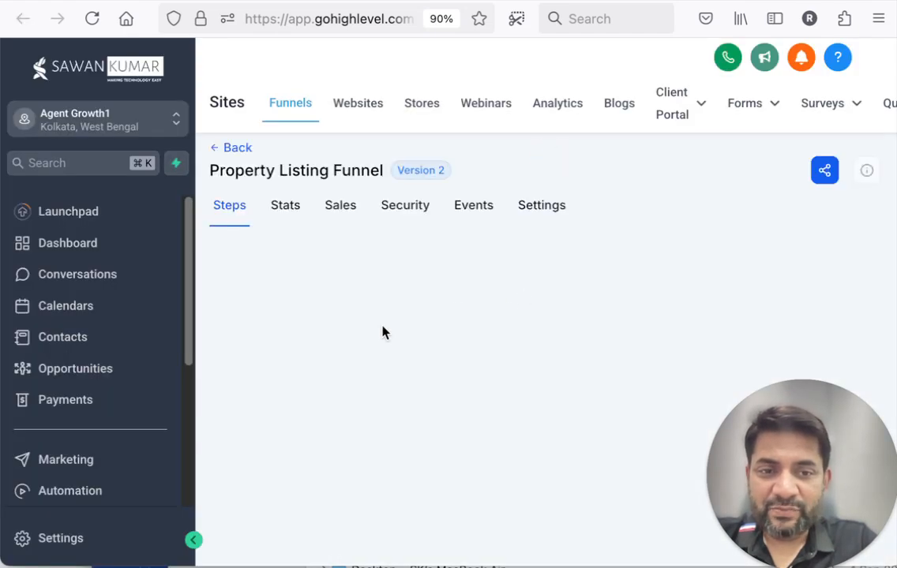
scroll(97, 384, down, 3)
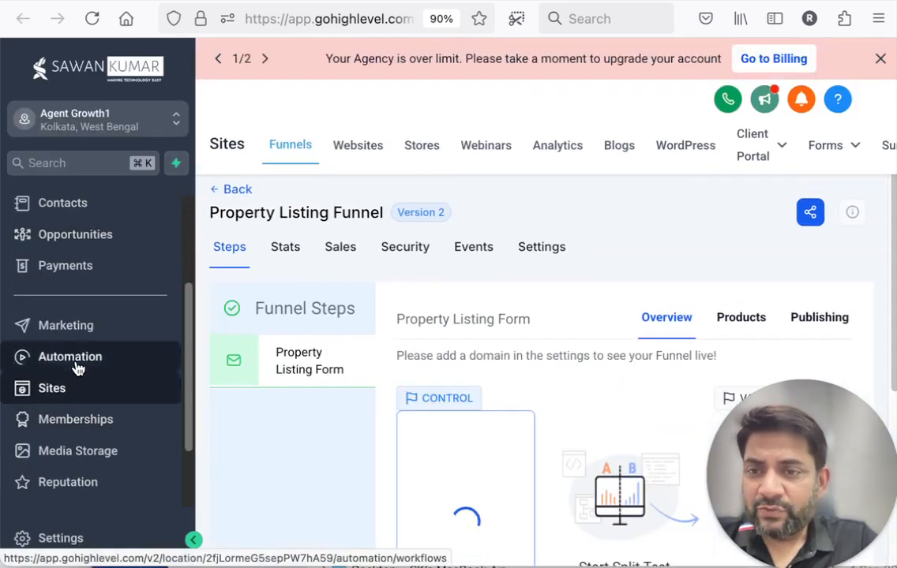
click(76, 366)
click(724, 175)
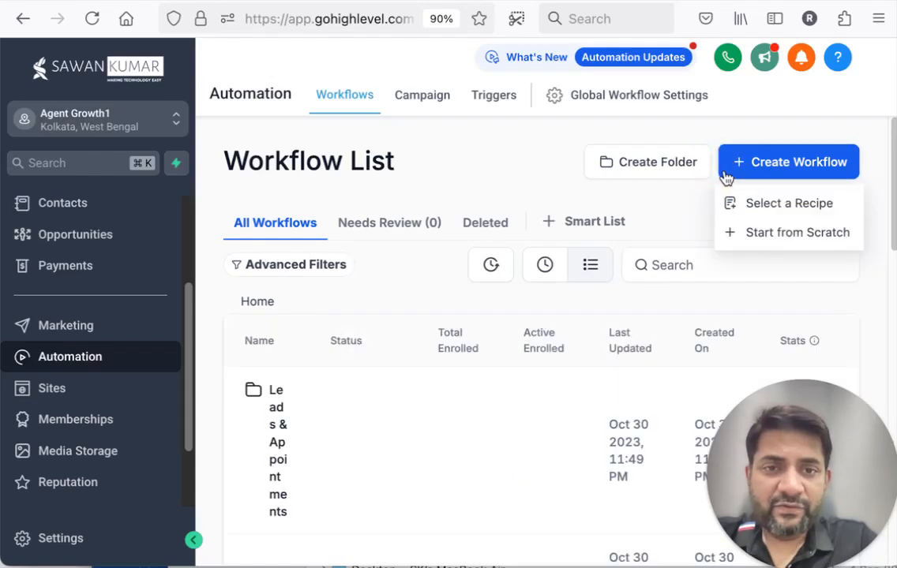
click(755, 230)
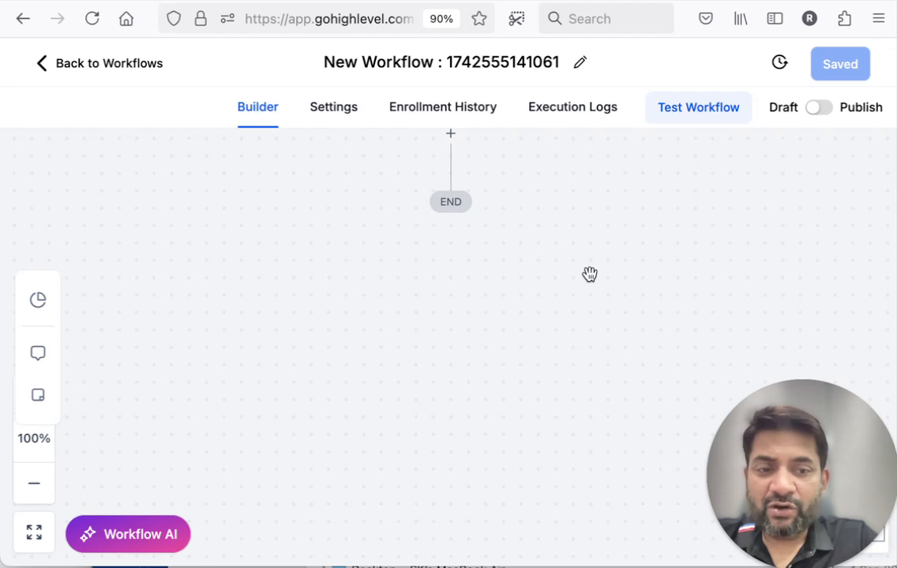
- Search the workflow triggers for "link", add the Trigger Link Clicked trigger with its default name and no filters, and save it
scroll(515, 278, up, 3)
scroll(515, 278, up, 3)
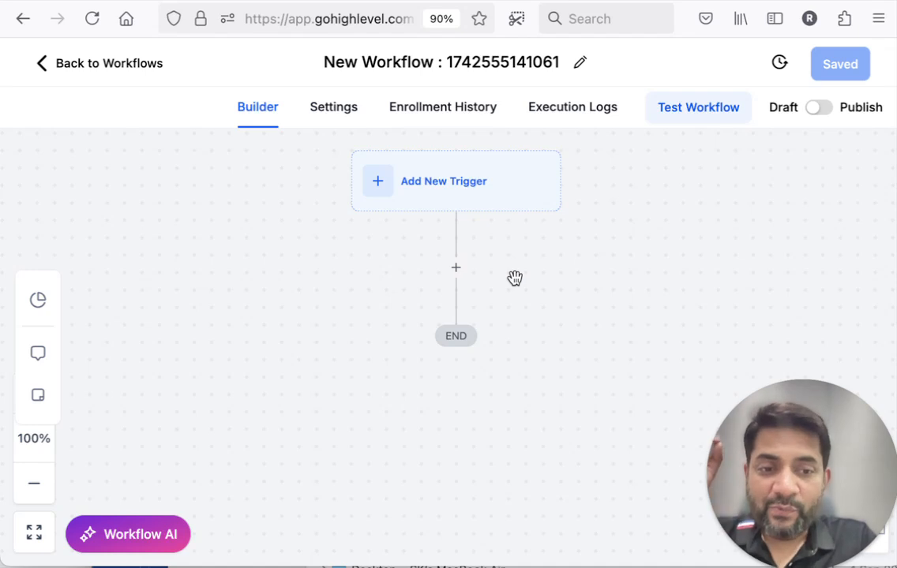
scroll(539, 228, down, 2)
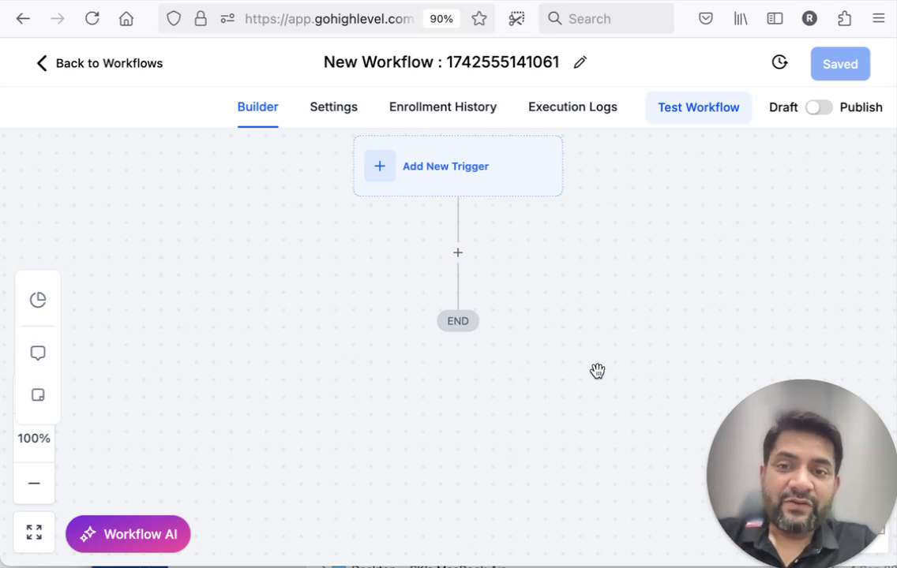
click(464, 168)
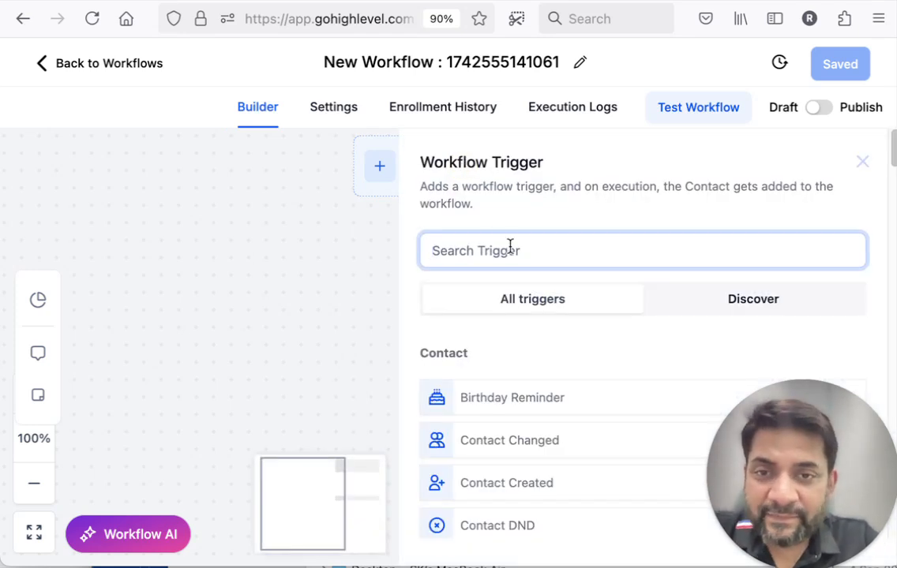
click(510, 247)
text(link)
scroll(512, 413, down, 1)
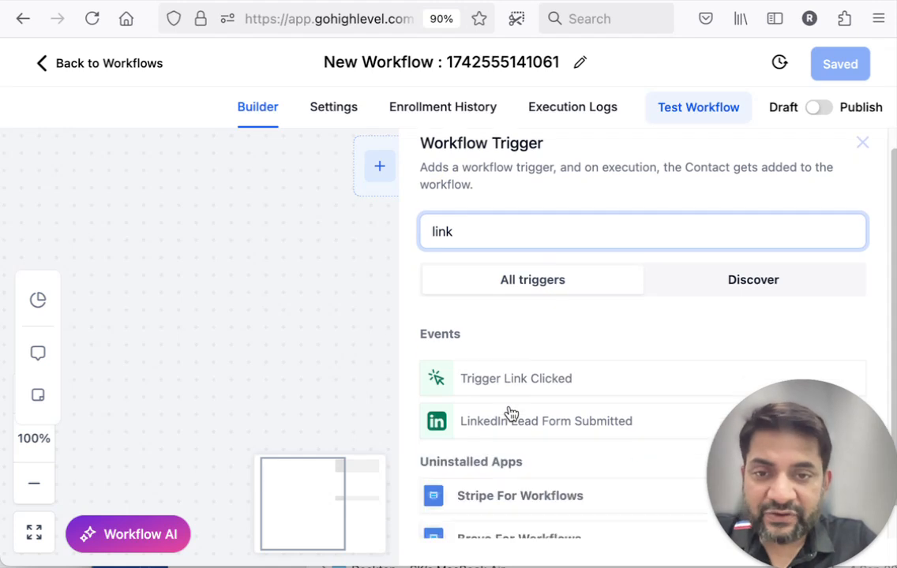
click(510, 393)
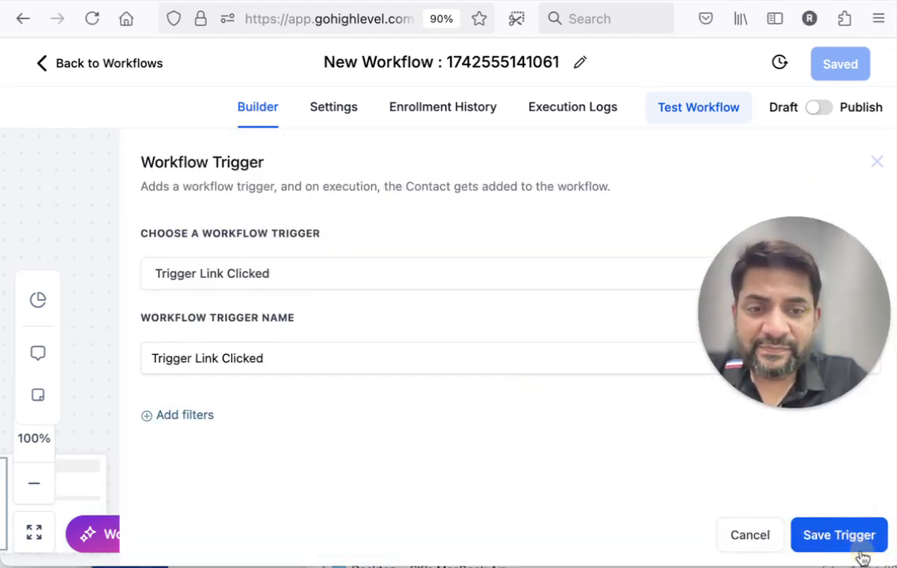
click(860, 555)
- Open the action list for the step after the trigger and begin a message to the Workflow AI assistant
click(454, 296)
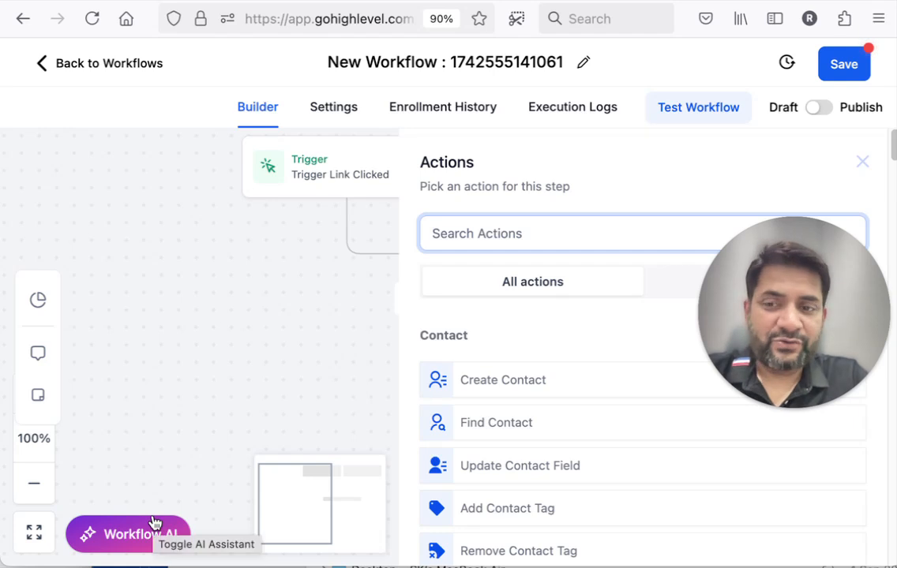
click(136, 532)
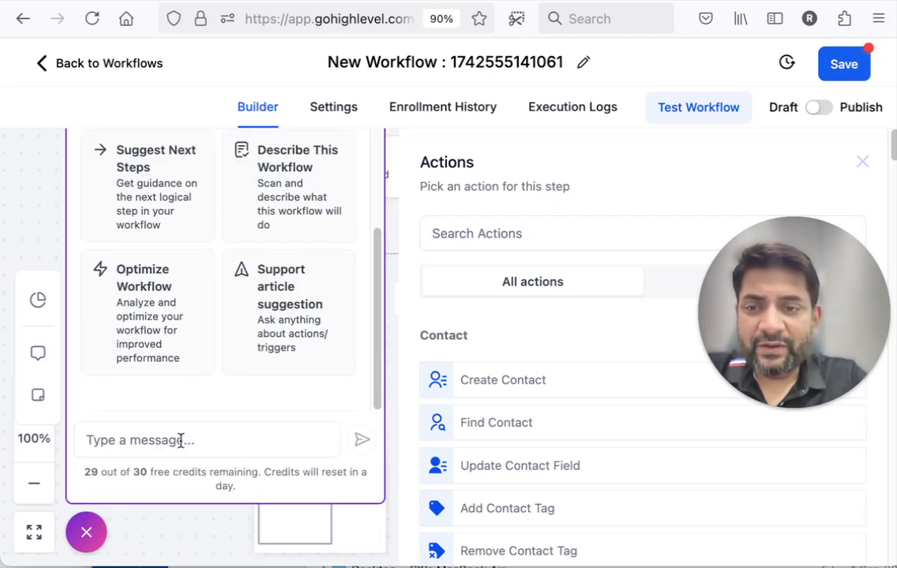
click(181, 441)
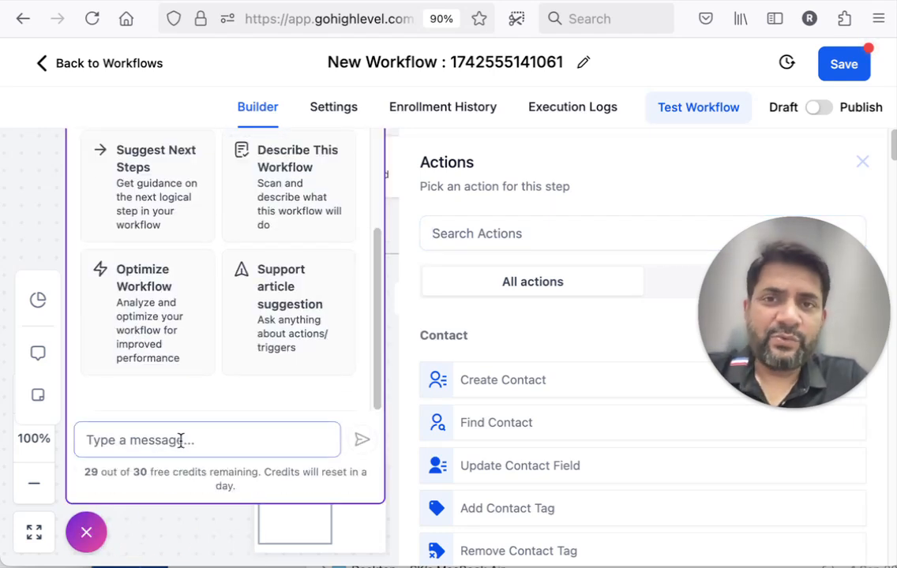